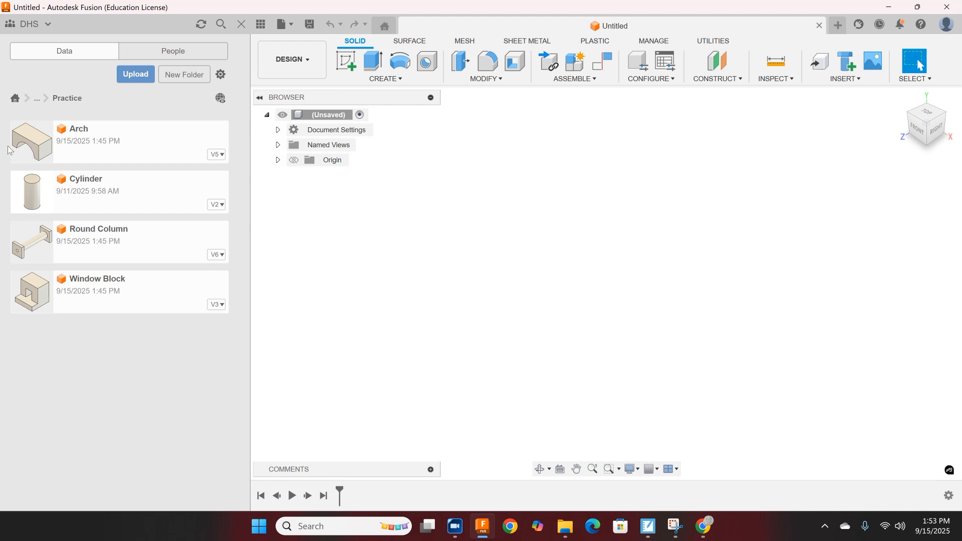
- Insert the Arch design from the Practice folder as the first component, keeping its initial position at zero offset and grounded to parent
{"action": "left_click_drag", "start_coordinate": [28, 132], "coordinate": [506, 230]}
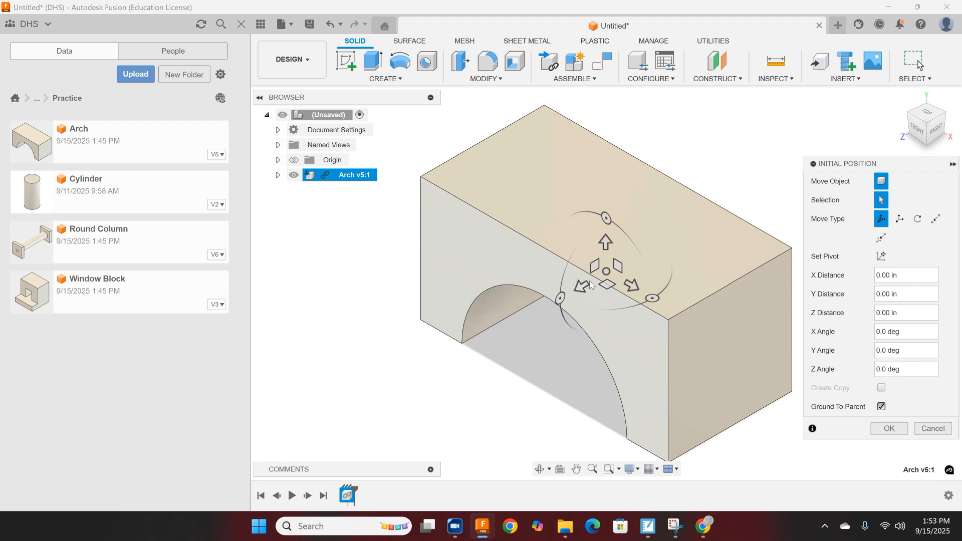
{"action": "scroll", "coordinate": [590, 281], "scroll_direction": "down", "scroll_amount": 2}
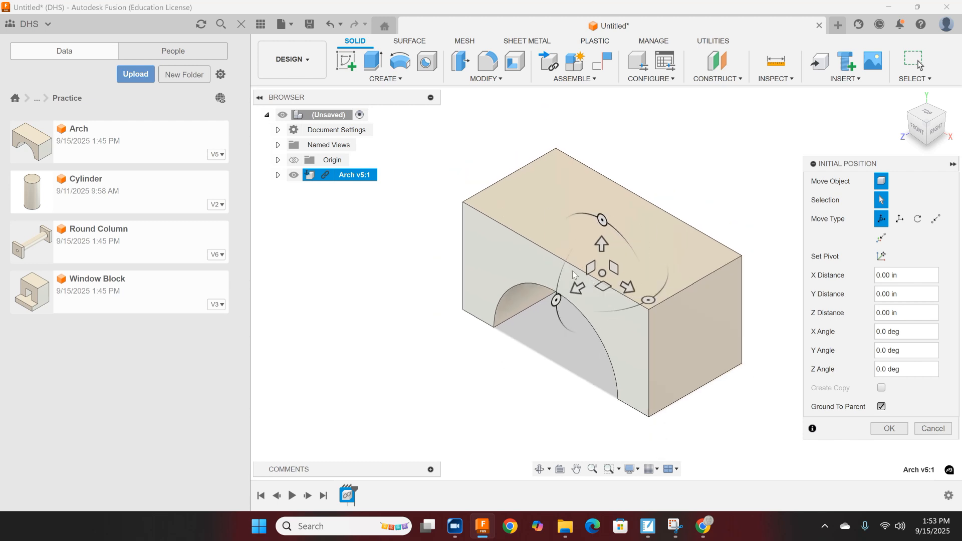
{"action": "left_click_drag", "start_coordinate": [556, 301], "coordinate": [577, 287]}
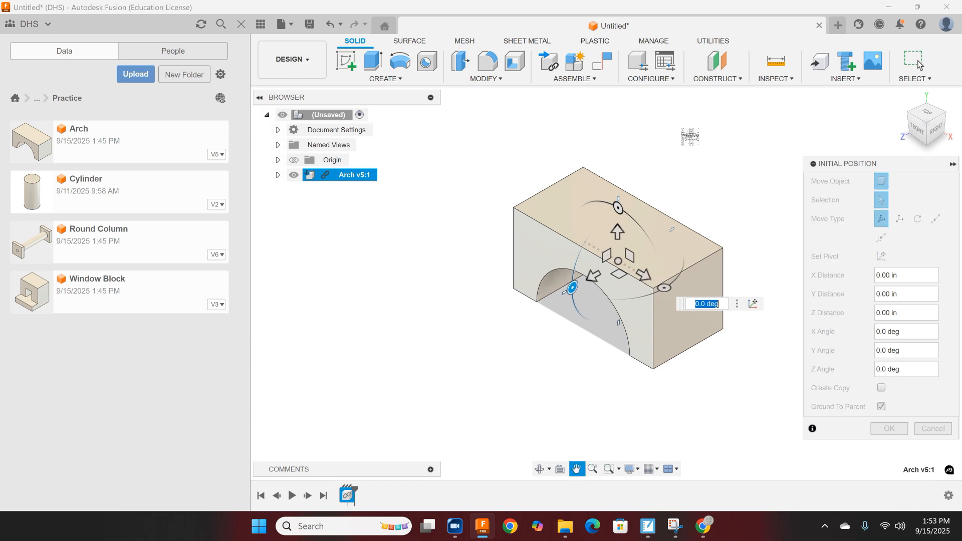
{"action": "scroll", "coordinate": [660, 142], "scroll_direction": "down", "scroll_amount": 2}
{"action": "scroll", "coordinate": [670, 154], "scroll_direction": "down", "scroll_amount": 1}
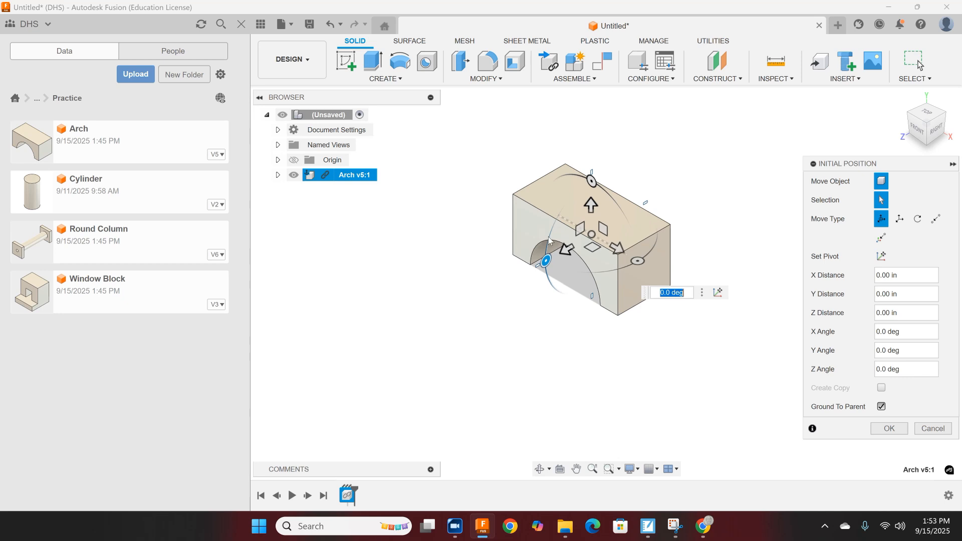
{"action": "left_click", "coordinate": [889, 429]}
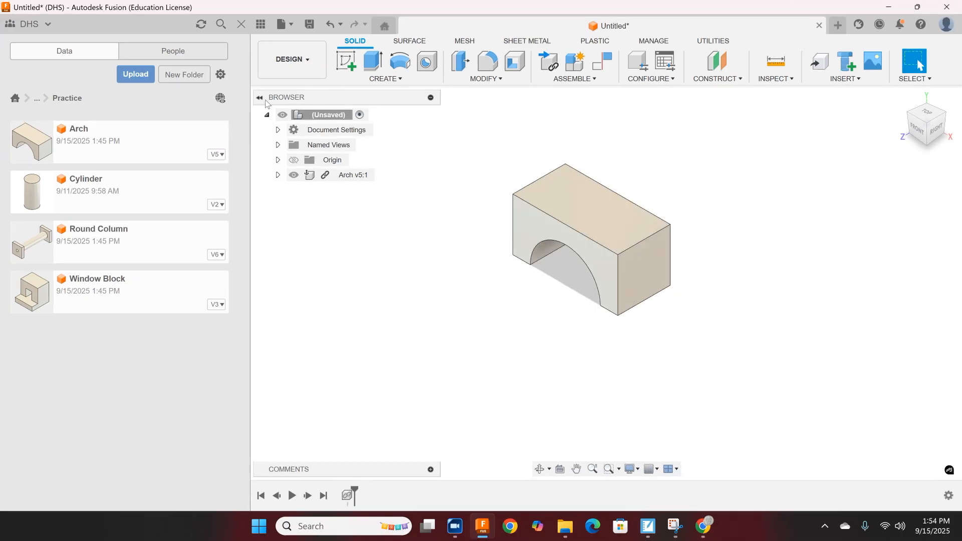
- Insert the Cylinder design as a component and offset it -1.00 in along X, clear of the arch
{"action": "left_click", "coordinate": [304, 118]}
{"action": "left_click_drag", "start_coordinate": [32, 192], "coordinate": [392, 227]}
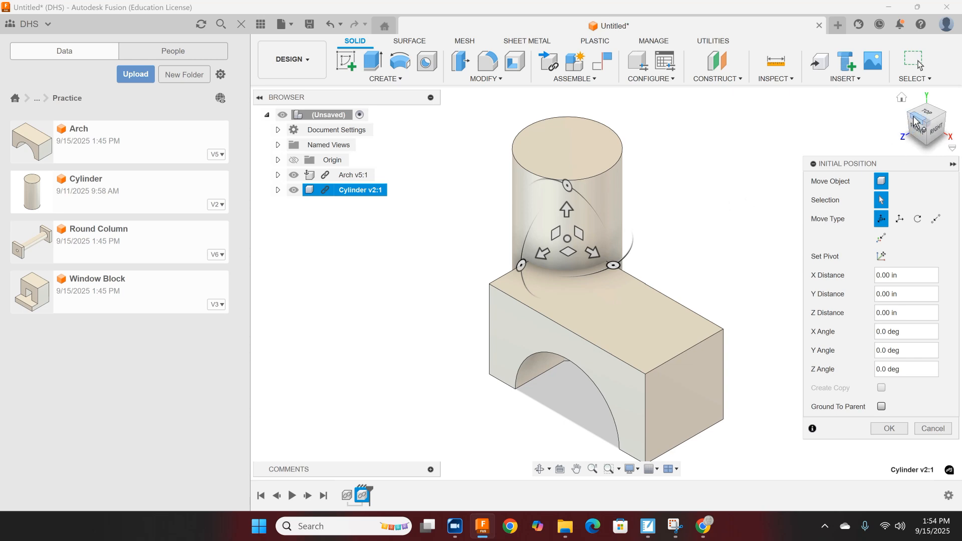
{"action": "left_click_drag", "start_coordinate": [918, 128], "coordinate": [943, 119]}
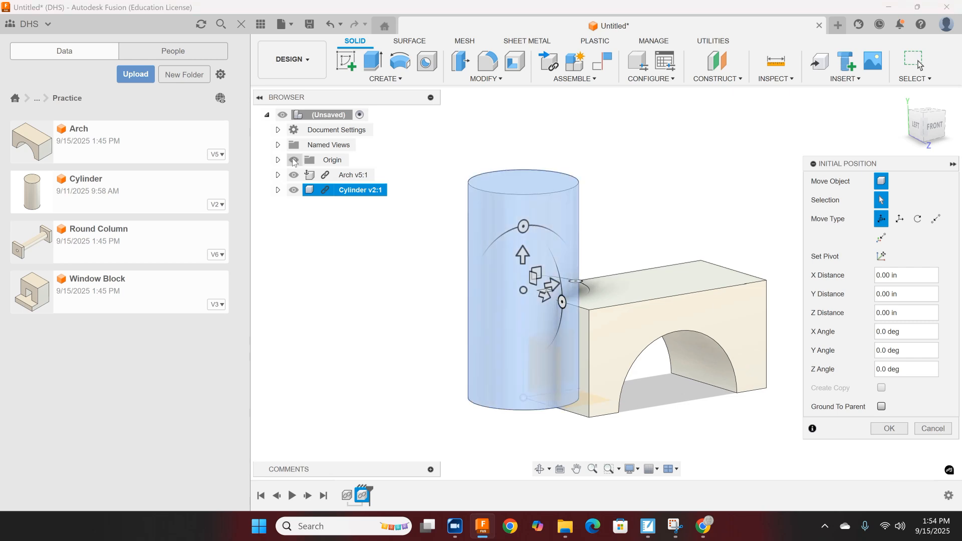
{"action": "left_click", "coordinate": [932, 126]}
{"action": "left_click_drag", "start_coordinate": [932, 127], "coordinate": [927, 134]}
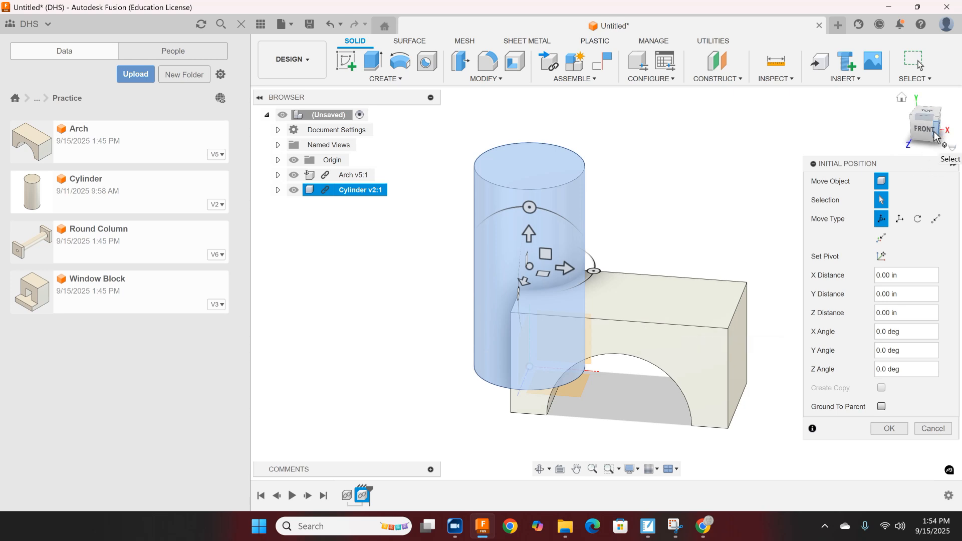
{"action": "left_click", "coordinate": [926, 113]}
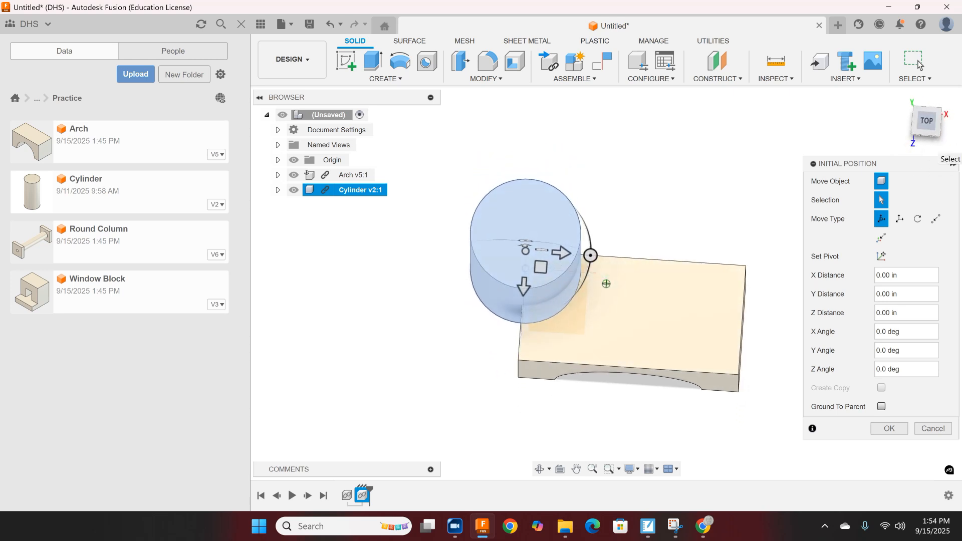
{"action": "mouse_move", "coordinate": [927, 134]}
{"action": "left_mouse_down"}
{"action": "mouse_move", "coordinate": [927, 87]}
{"action": "mouse_move", "coordinate": [929, 135]}
{"action": "left_mouse_up"}
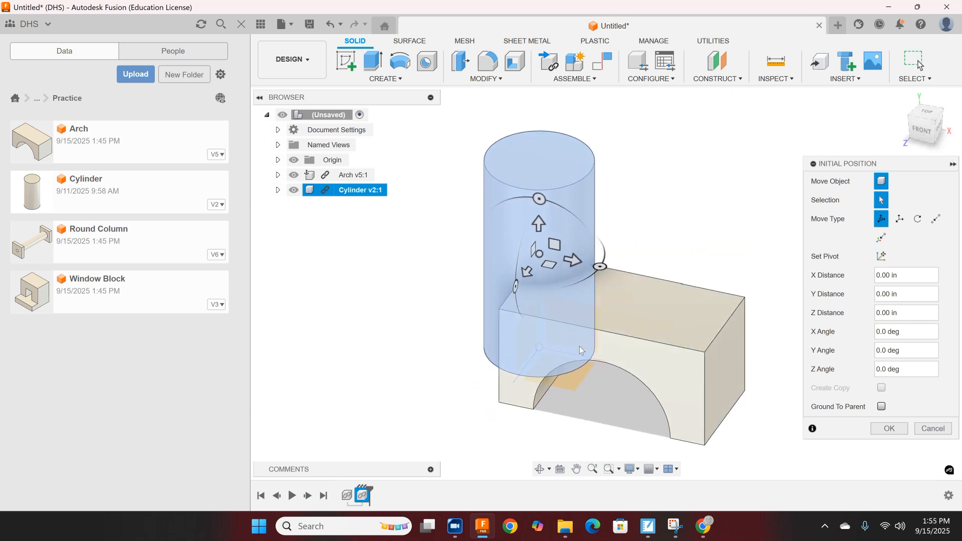
{"action": "left_click", "coordinate": [922, 130]}
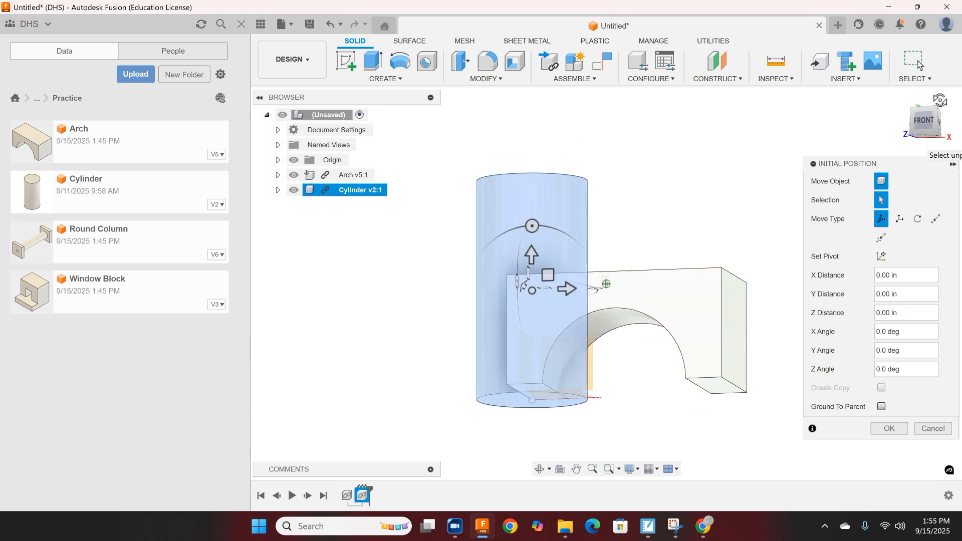
{"action": "left_click_drag", "start_coordinate": [940, 100], "coordinate": [951, 130]}
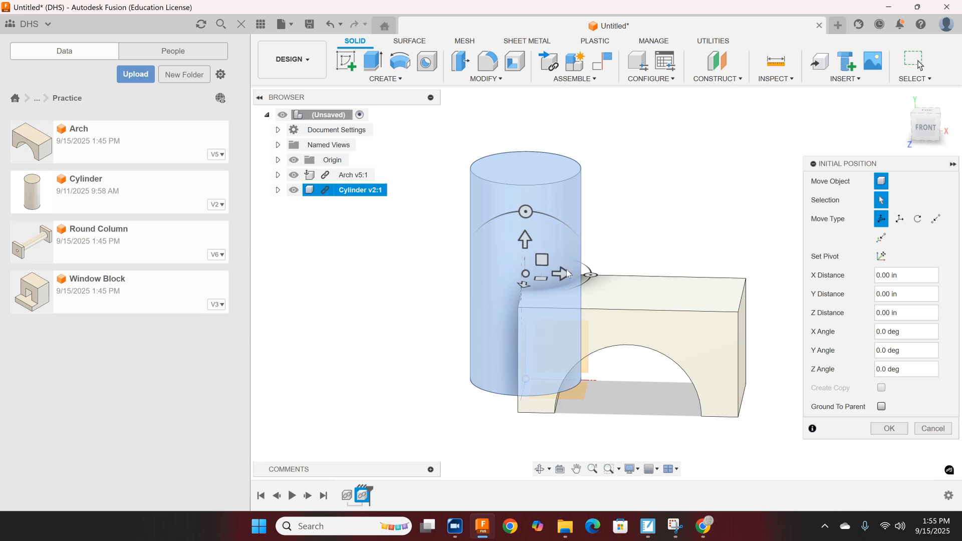
{"action": "left_click_drag", "start_coordinate": [561, 270], "coordinate": [458, 269]}
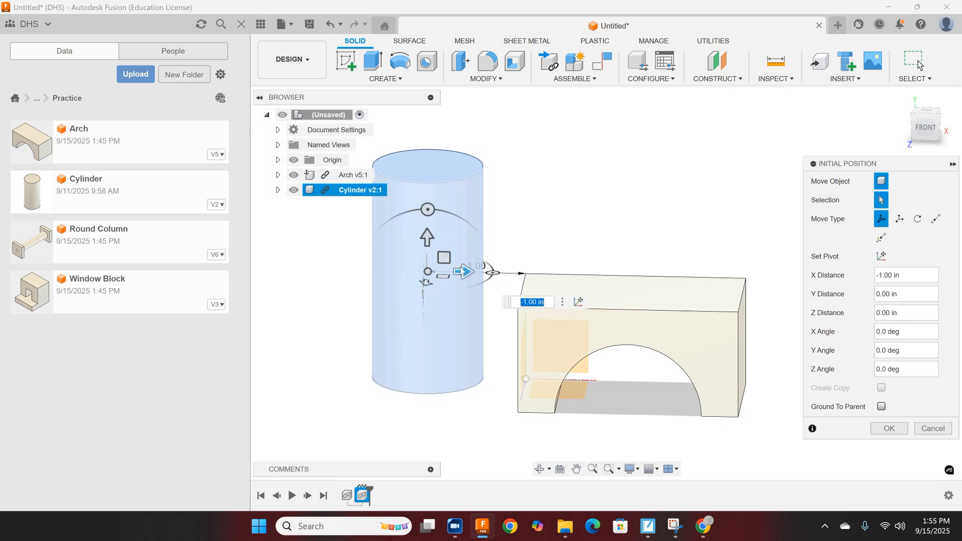
{"action": "left_click", "coordinate": [889, 428]}
- Insert the Round Column design as a component and offset it 3.40 in along X, beyond the arch
{"action": "scroll", "coordinate": [855, 252], "scroll_direction": "down", "scroll_amount": 2}
{"action": "scroll", "coordinate": [856, 252], "scroll_direction": "down", "scroll_amount": 1}
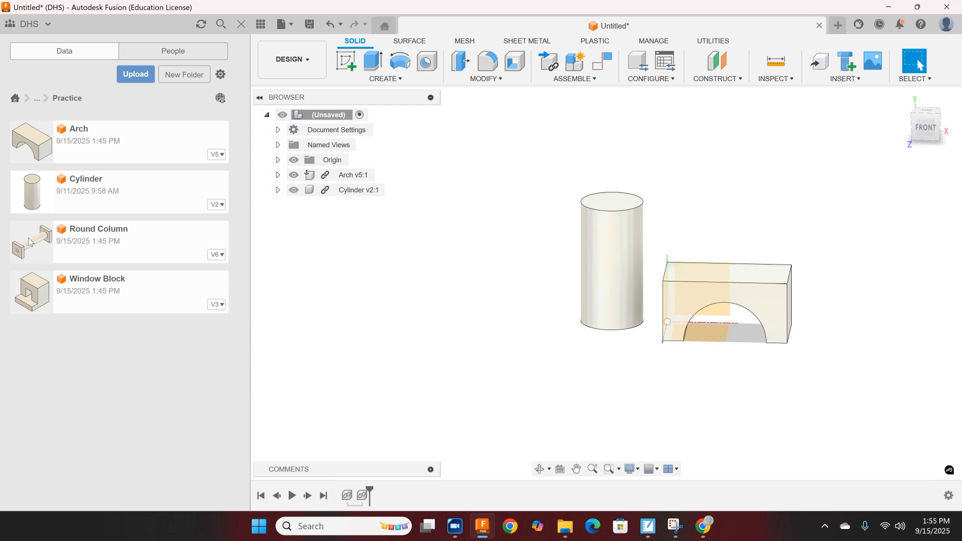
{"action": "left_click_drag", "start_coordinate": [28, 237], "coordinate": [836, 288]}
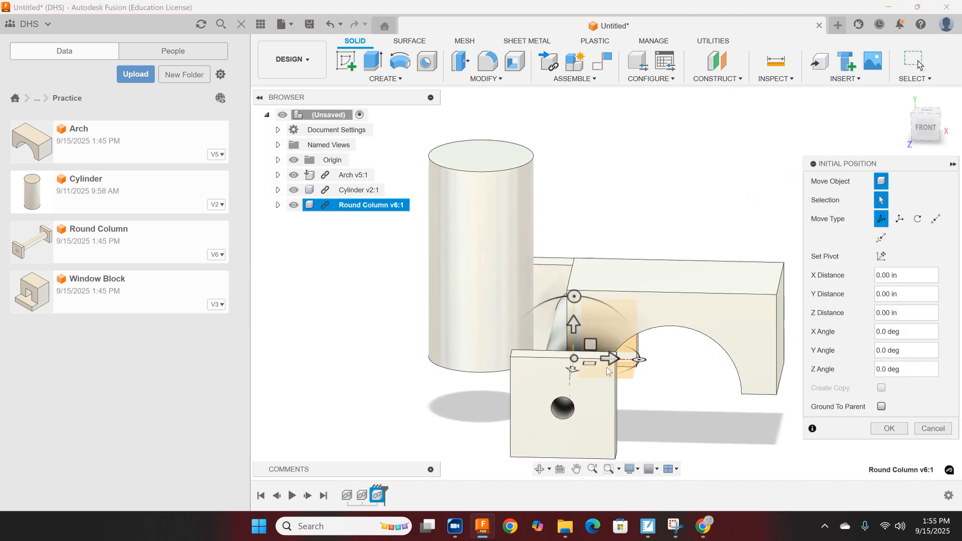
{"action": "left_click_drag", "start_coordinate": [607, 355], "coordinate": [921, 377]}
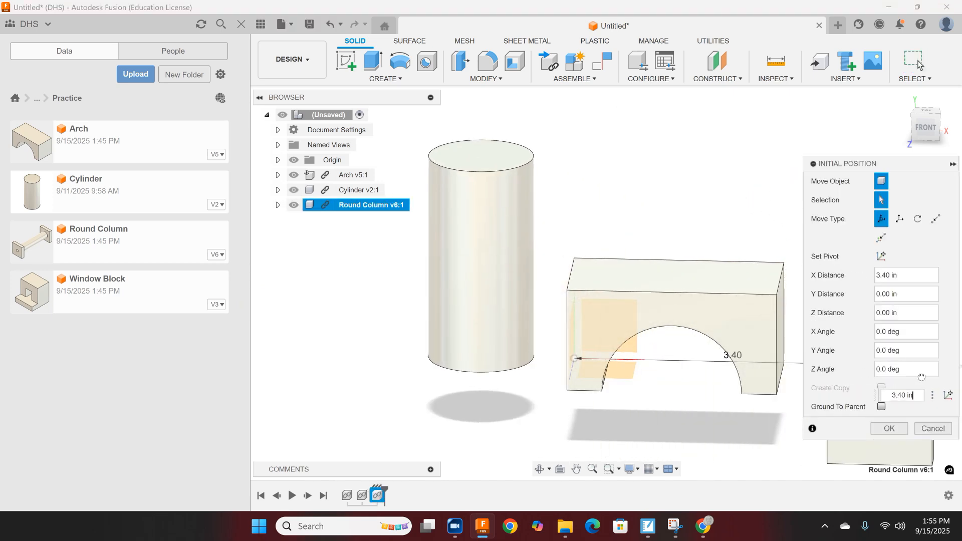
{"action": "scroll", "coordinate": [671, 235], "scroll_direction": "down", "scroll_amount": 2}
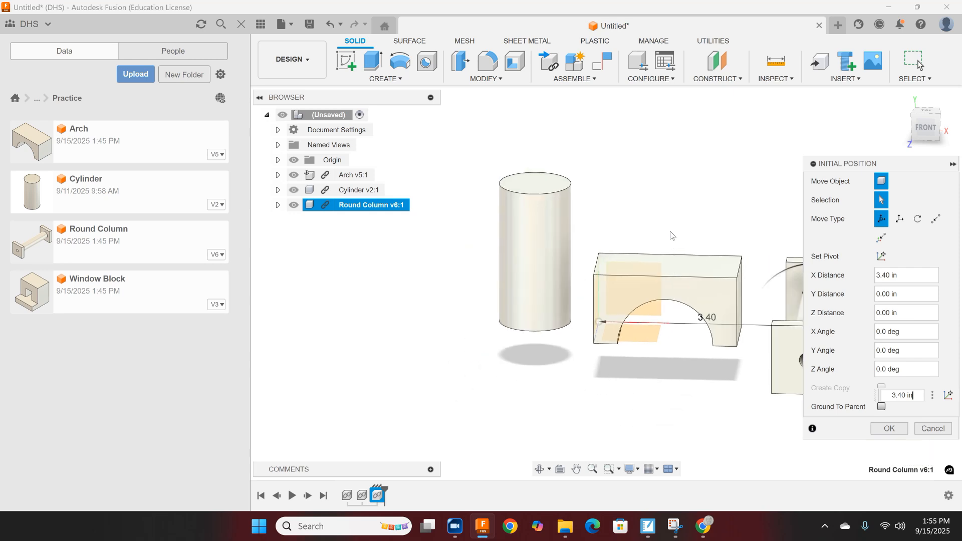
{"action": "middle_click_drag", "start_coordinate": [693, 188], "coordinate": [529, 179]}
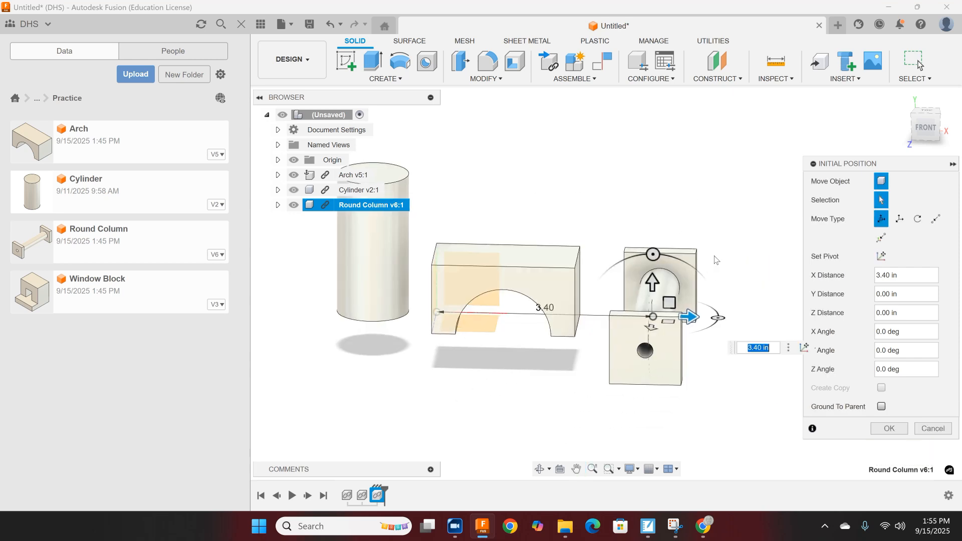
{"action": "left_click", "coordinate": [937, 117]}
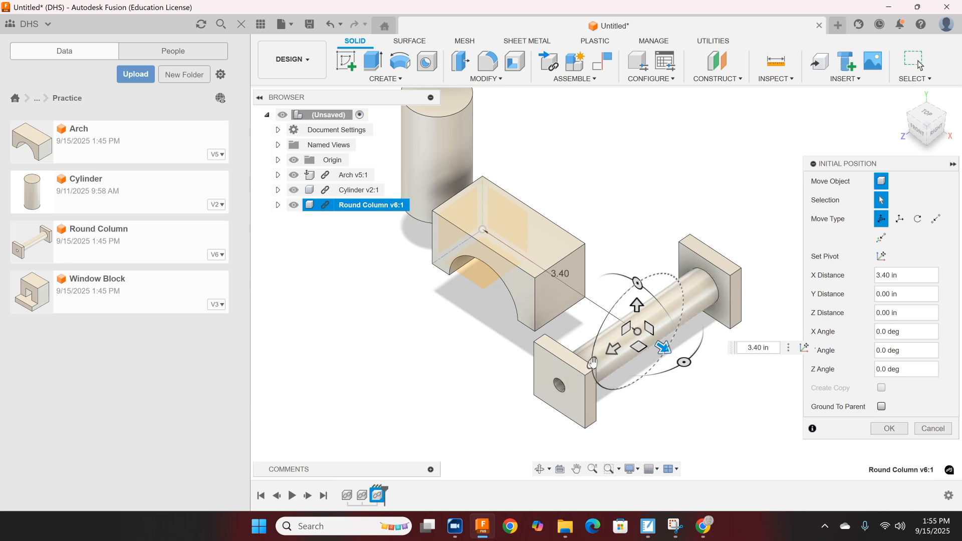
{"action": "mouse_move", "coordinate": [592, 362]}
{"action": "left_mouse_down"}
{"action": "mouse_move", "coordinate": [624, 382]}
{"action": "mouse_move", "coordinate": [642, 373]}
{"action": "mouse_move", "coordinate": [609, 396]}
{"action": "mouse_move", "coordinate": [641, 381]}
{"action": "mouse_move", "coordinate": [607, 393]}
{"action": "mouse_move", "coordinate": [583, 371]}
{"action": "left_mouse_up"}
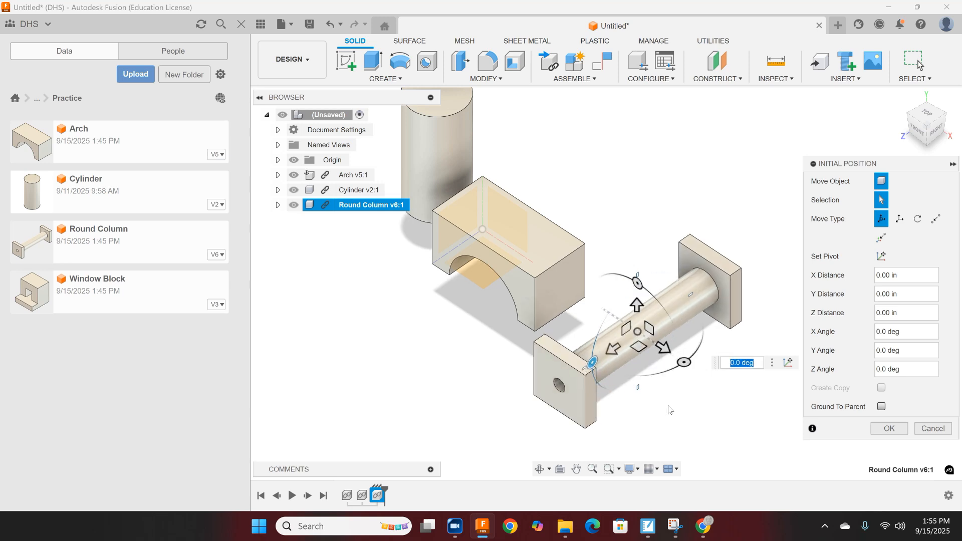
{"action": "scroll", "coordinate": [694, 400], "scroll_direction": "down", "scroll_amount": 2}
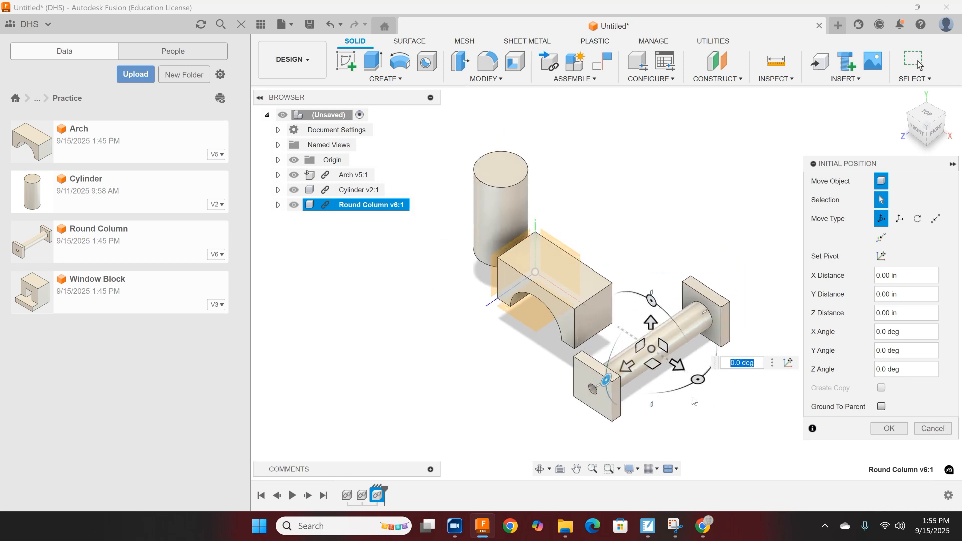
{"action": "middle_click_drag", "start_coordinate": [489, 398], "coordinate": [510, 345]}
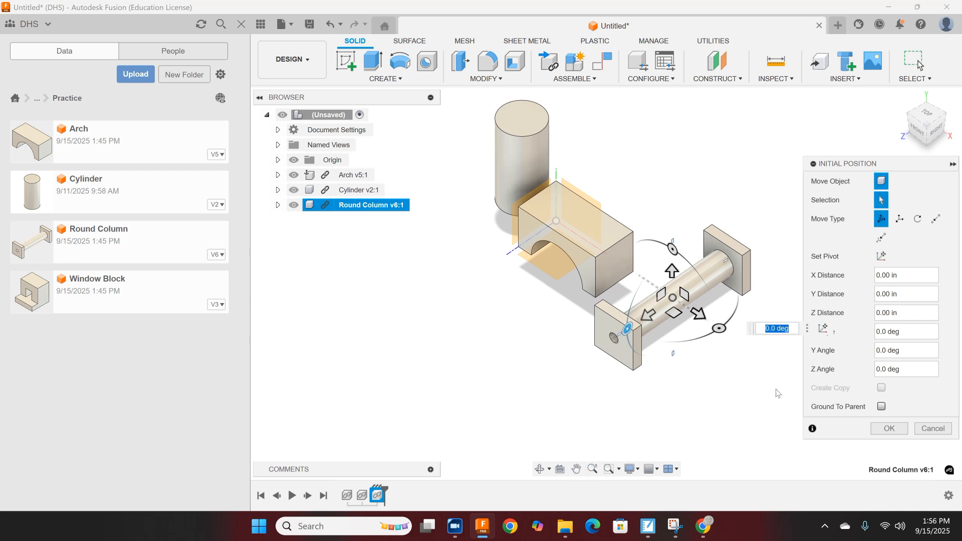
{"action": "left_click", "coordinate": [889, 429]}
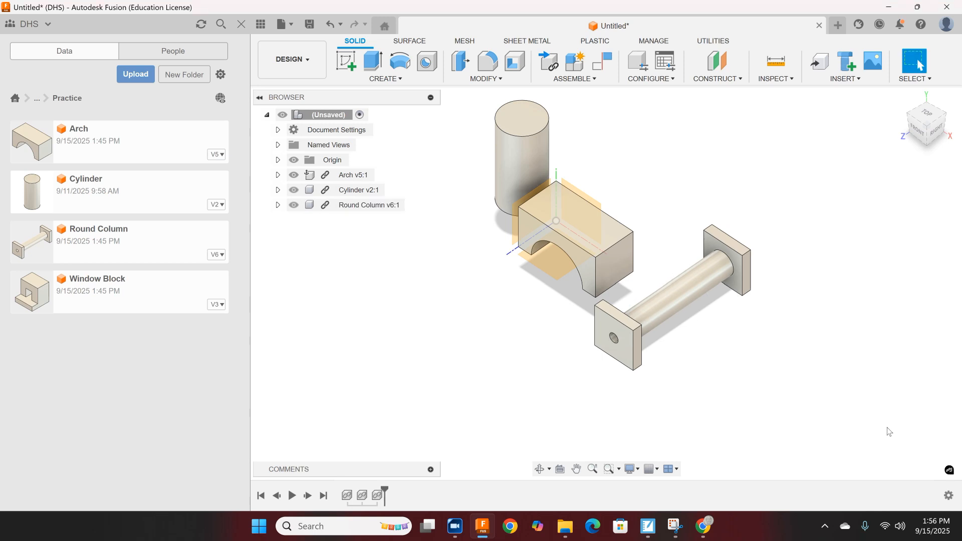
- Insert the Window Block design as a component and offset it 5.40 in along X, past the round column
{"action": "left_click_drag", "start_coordinate": [42, 283], "coordinate": [404, 230]}
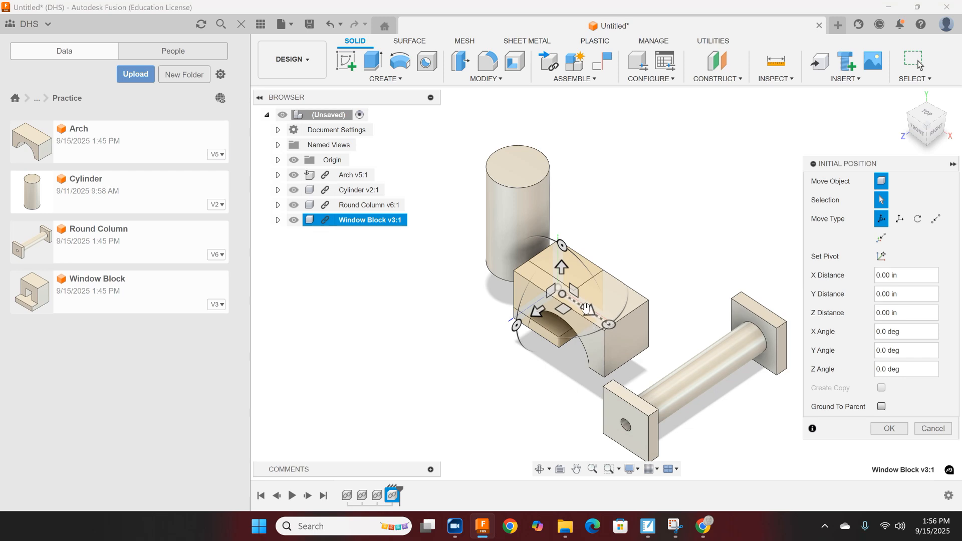
{"action": "left_click_drag", "start_coordinate": [588, 309], "coordinate": [800, 456]}
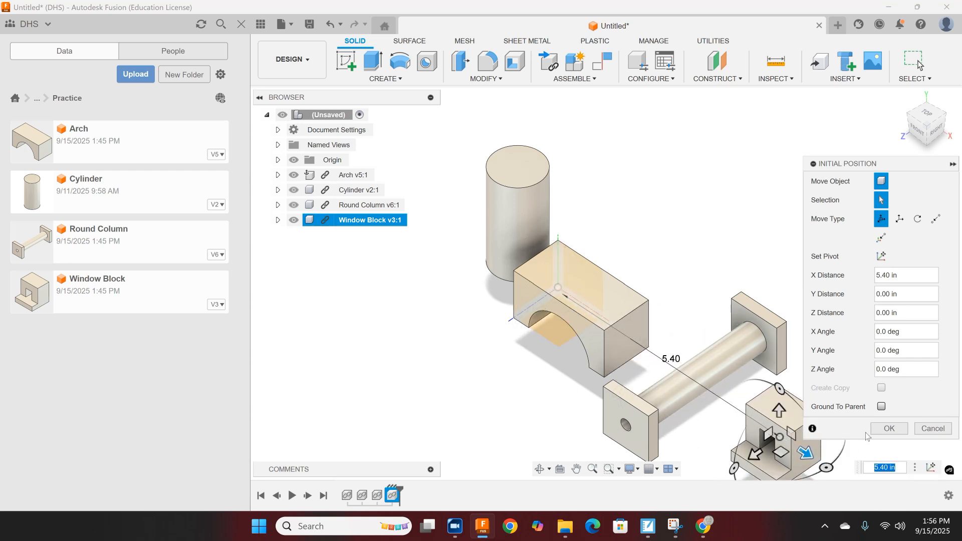
{"action": "left_click", "coordinate": [888, 430]}
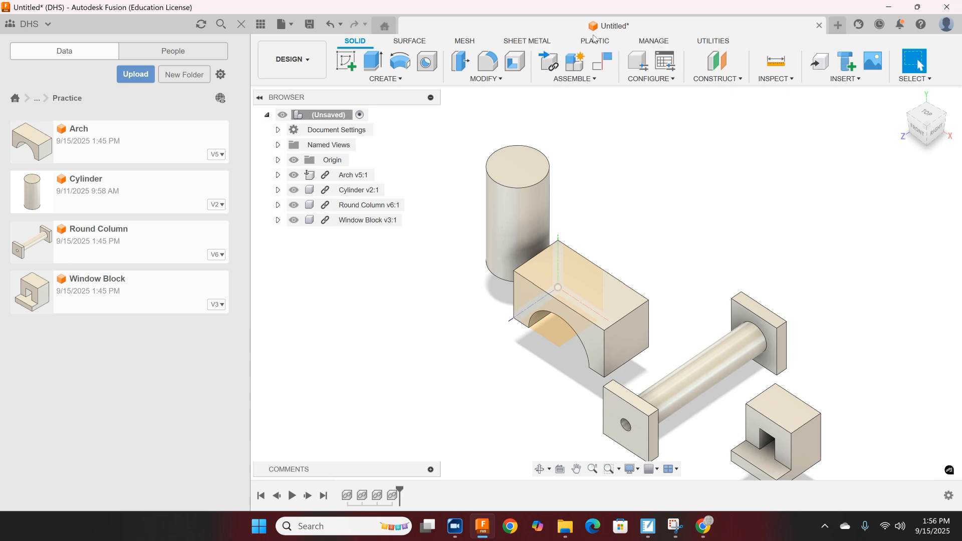
- Save the assembly in the Practice folder under the name Fun Dimensioning
{"action": "left_click", "coordinate": [310, 25]}
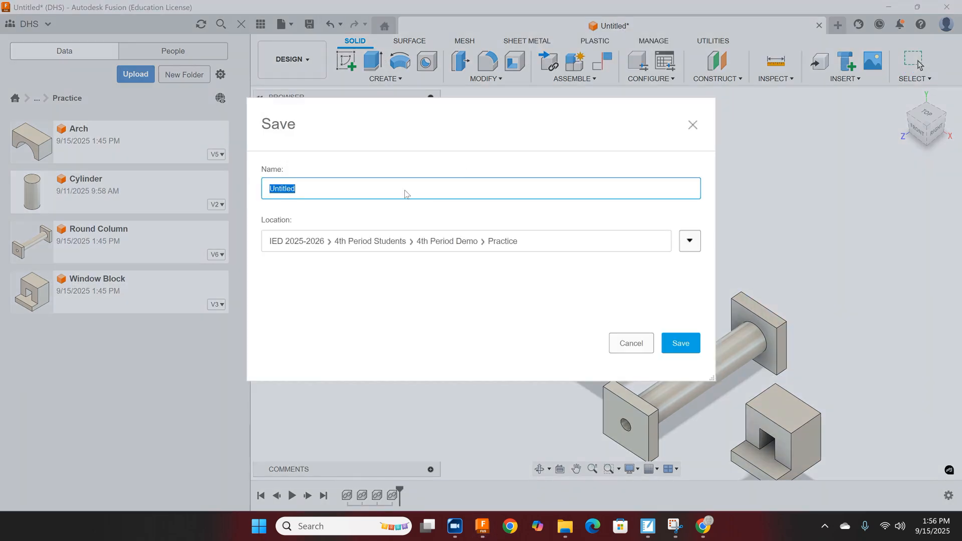
{"action": "type", "text": "Fun"}
{"action": "type", "text": "Dimensioning"}
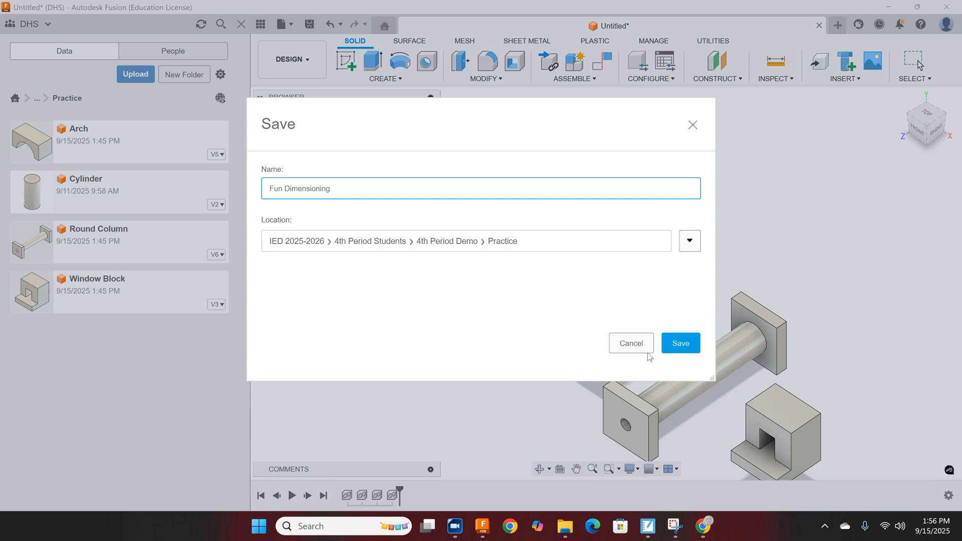
{"action": "left_click", "coordinate": [689, 342]}
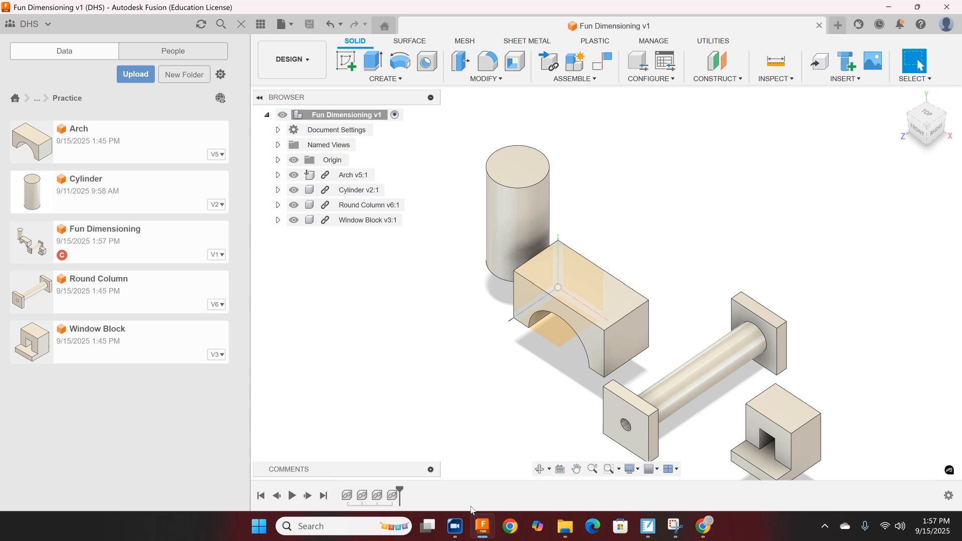
{"action": "left_click", "coordinate": [454, 530]}
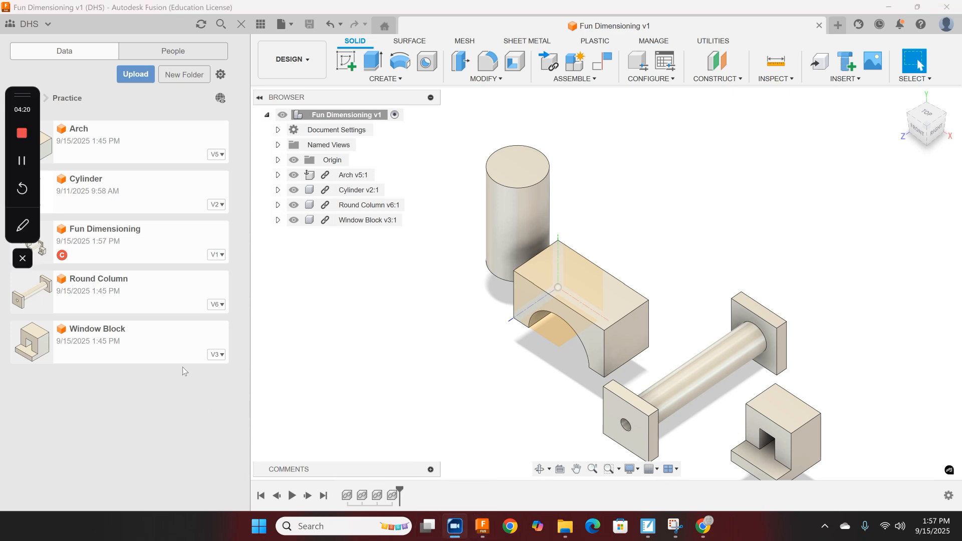